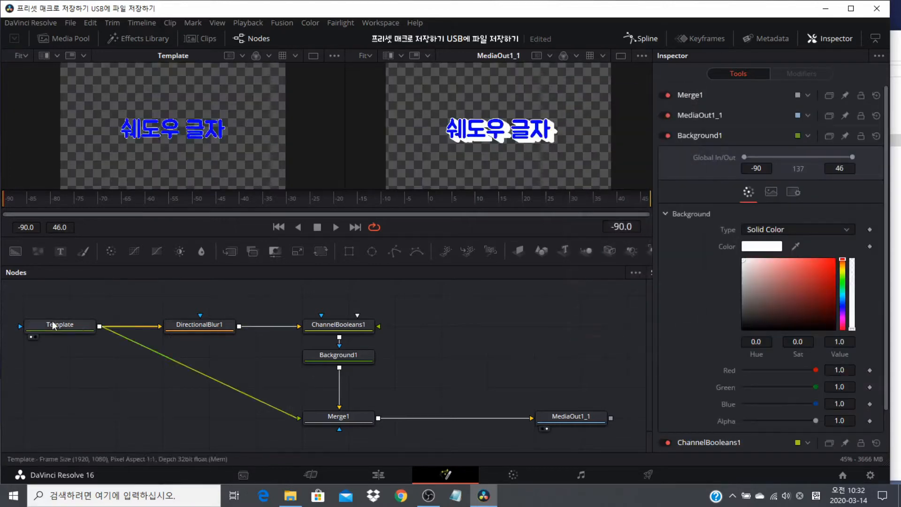
# Start saving all the nodes as a 쉐도우 settings file in the 프리셋 만든거 folder, and cancel the save.
pyautogui.moveTo(36, 297); pyautogui.dragTo(608, 423)
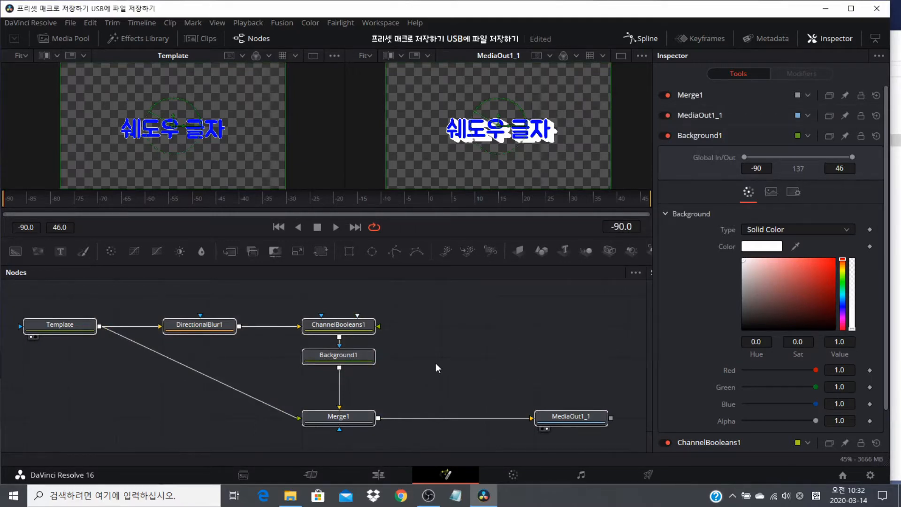
pyautogui.click(342, 356)
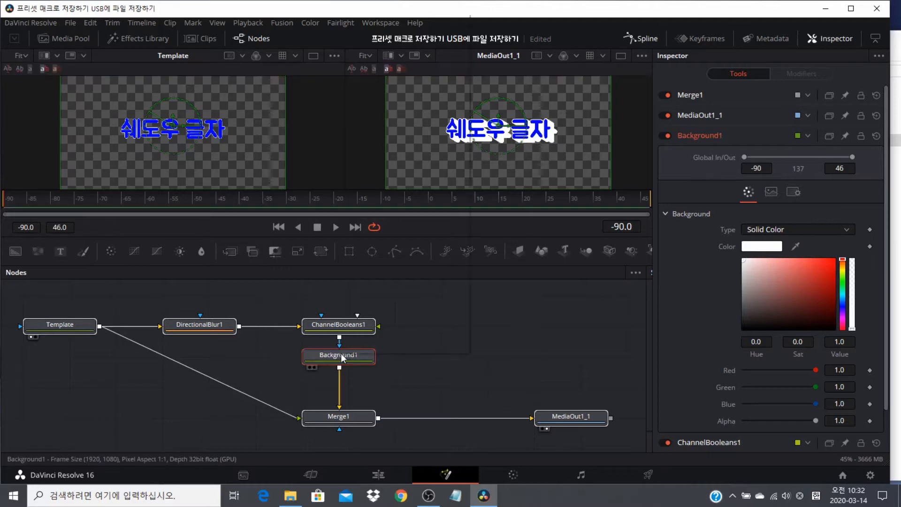
pyautogui.rightClick(342, 357)
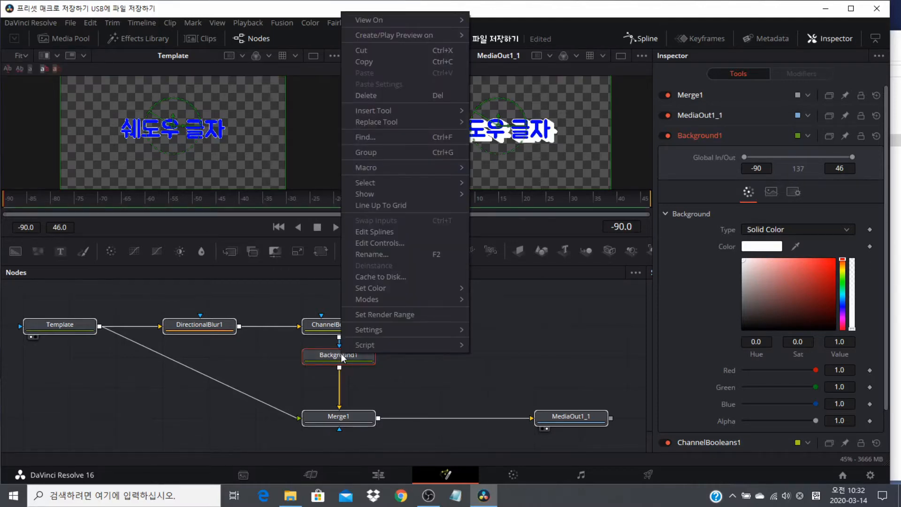
pyautogui.moveTo(380, 331)
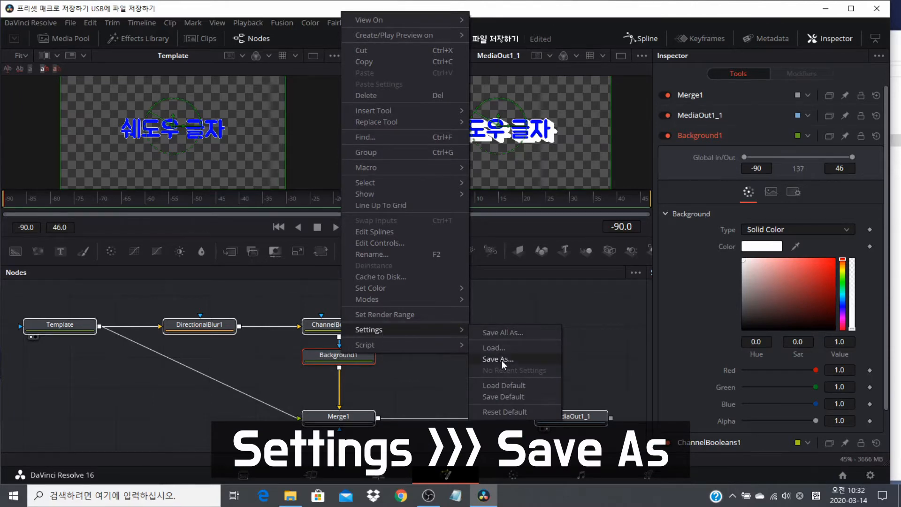
pyautogui.click(514, 360)
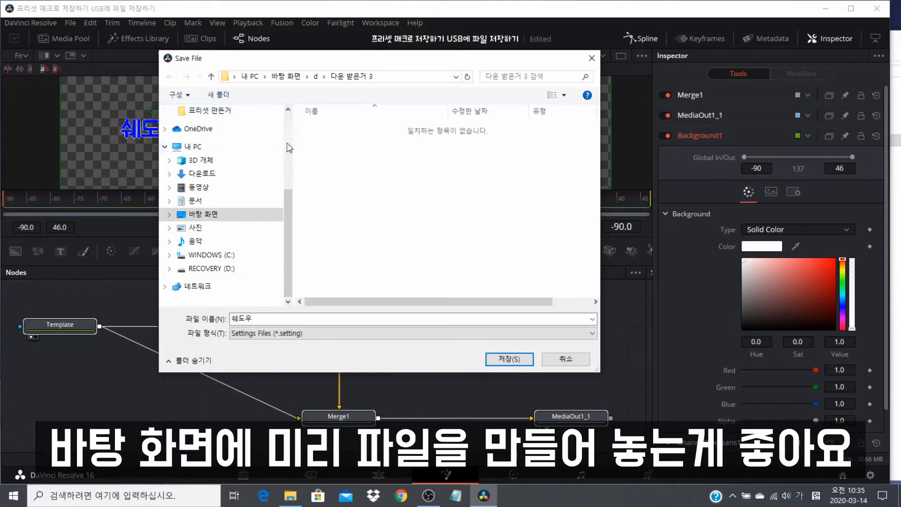
pyautogui.click(237, 116)
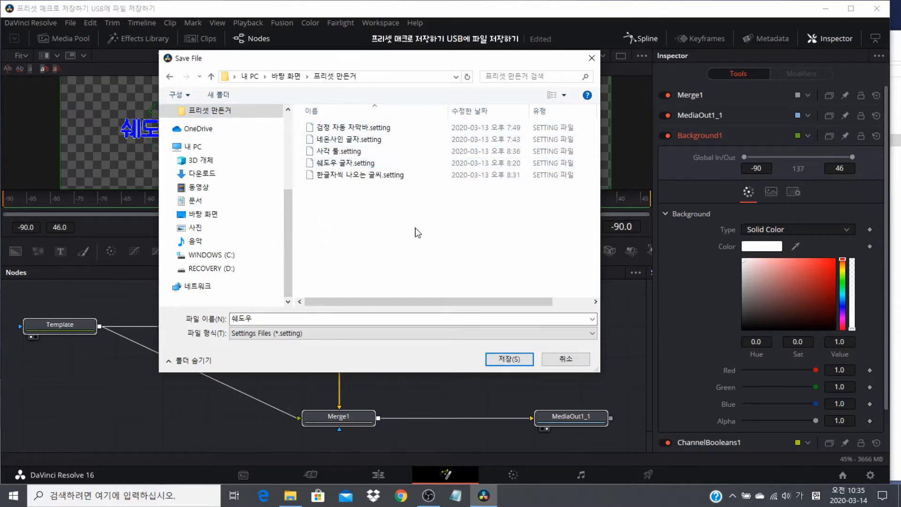
pyautogui.click(591, 57)
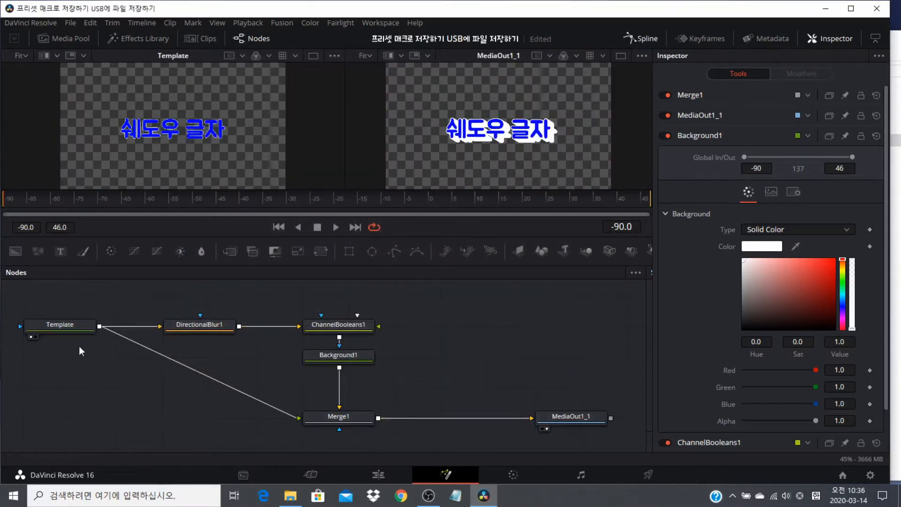
# Delete all nodes from the composition and remove its image clip from the edit timeline.
pyautogui.moveTo(36, 296); pyautogui.dragTo(590, 435)
pyautogui.press('Delete')
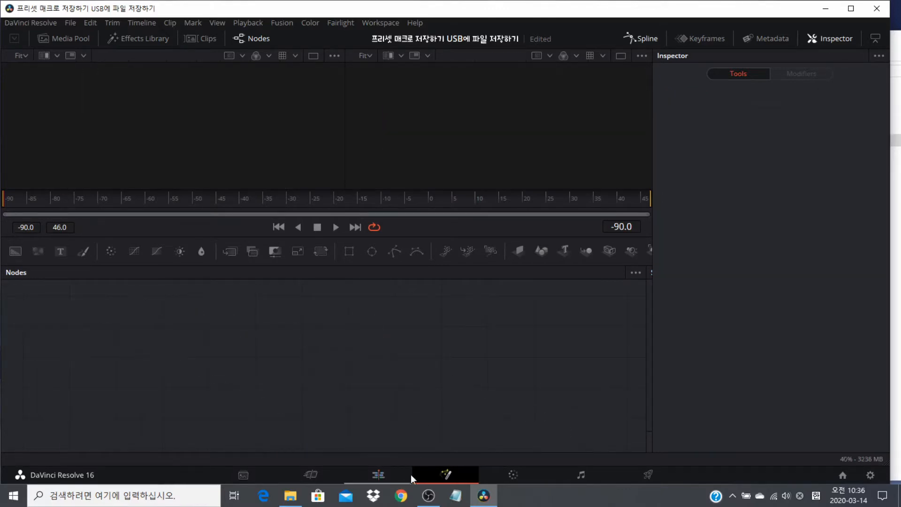
pyautogui.click(378, 475)
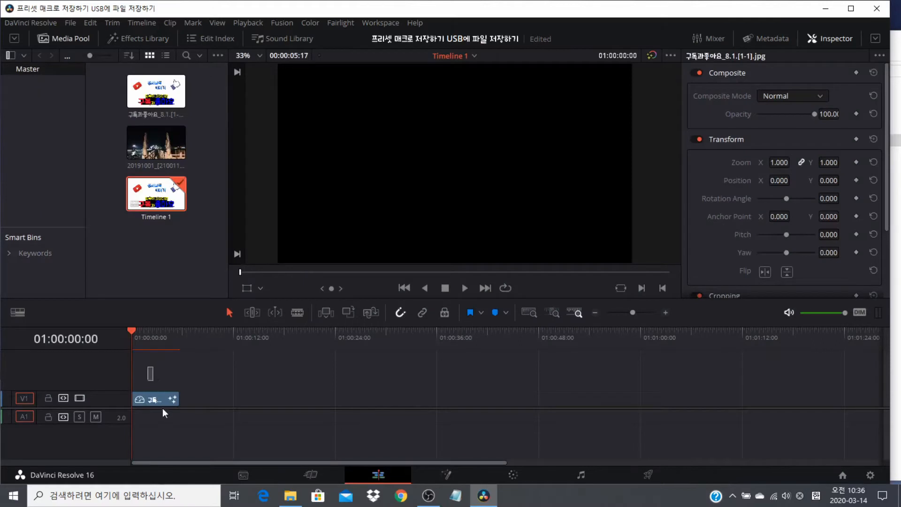
pyautogui.press('Delete')
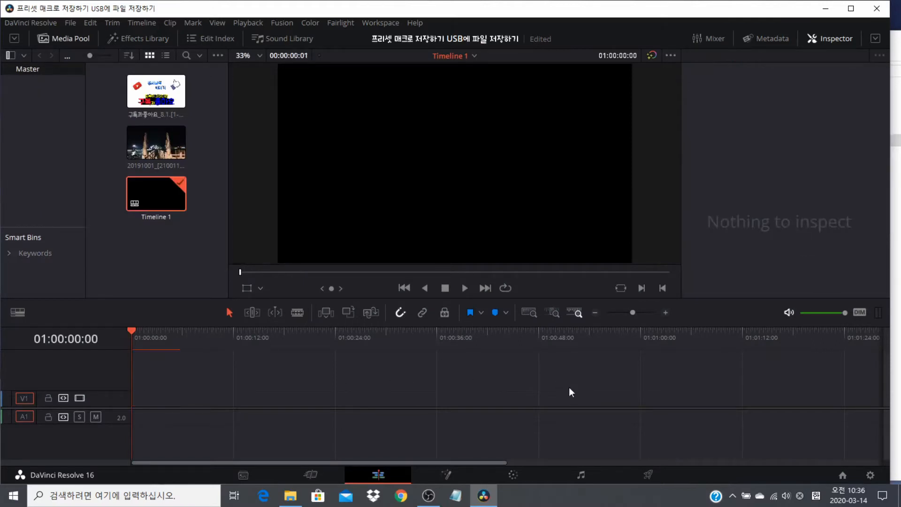
# Try to load the 쉐도우 글자, 한글자씩 나오는 글씨 and 검정 자동 자막바 setting files into Fusion's empty node editor.
pyautogui.click(448, 475)
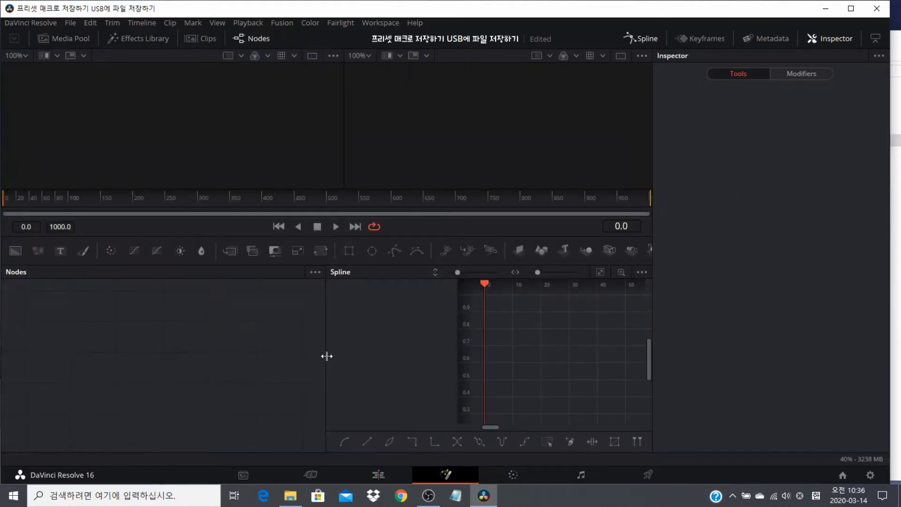
pyautogui.moveTo(326, 356); pyautogui.dragTo(662, 380)
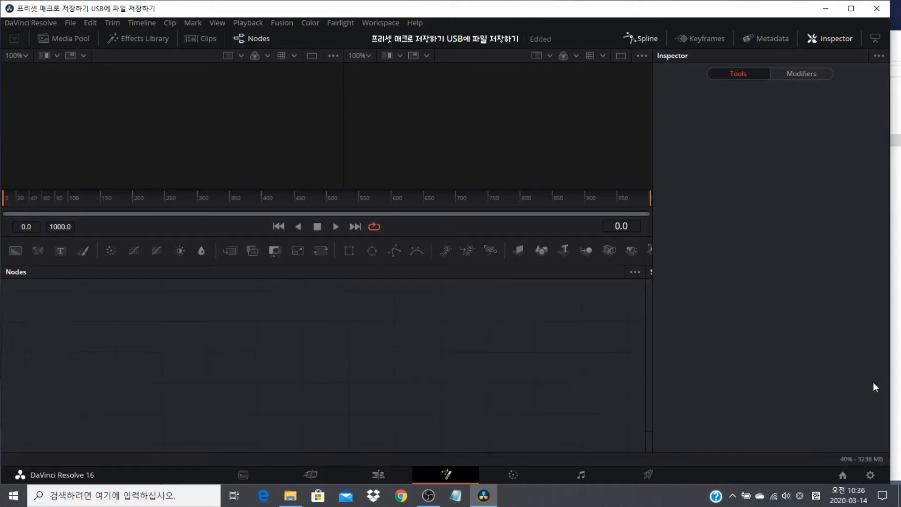
pyautogui.click(897, 396)
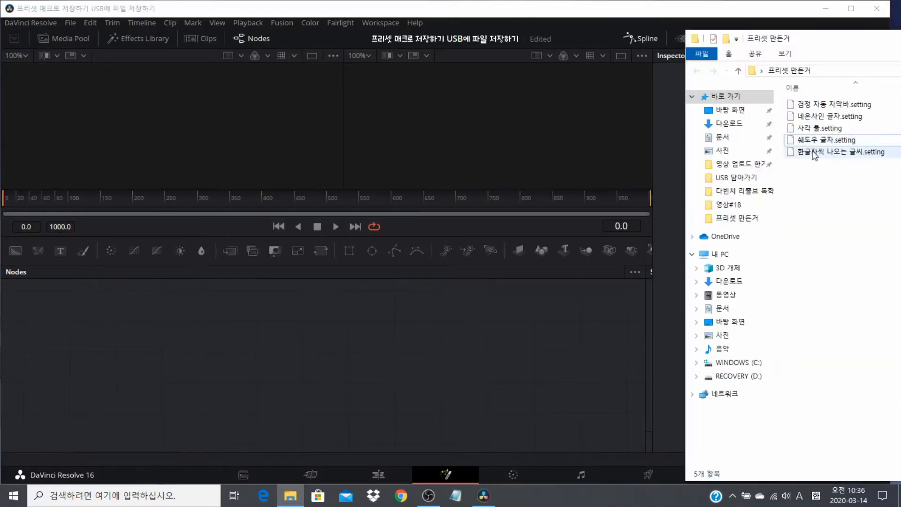
pyautogui.click(819, 140)
pyautogui.moveTo(817, 141); pyautogui.dragTo(458, 331)
pyautogui.moveTo(819, 153); pyautogui.dragTo(451, 381)
pyautogui.moveTo(828, 105); pyautogui.dragTo(476, 357)
pyautogui.click(497, 373)
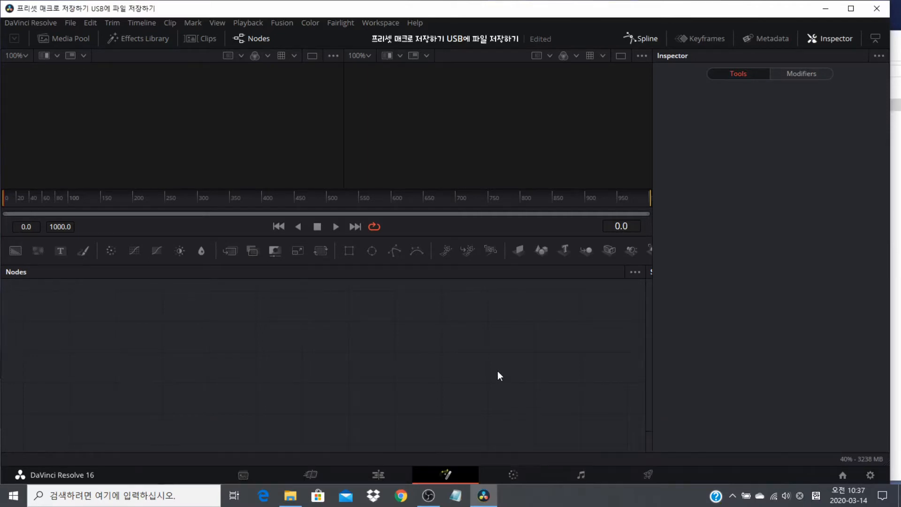
# Place the 구독과좋아요_8.1.[1-1].jpg image at the start of video track V1 on the edit timeline.
pyautogui.click(378, 475)
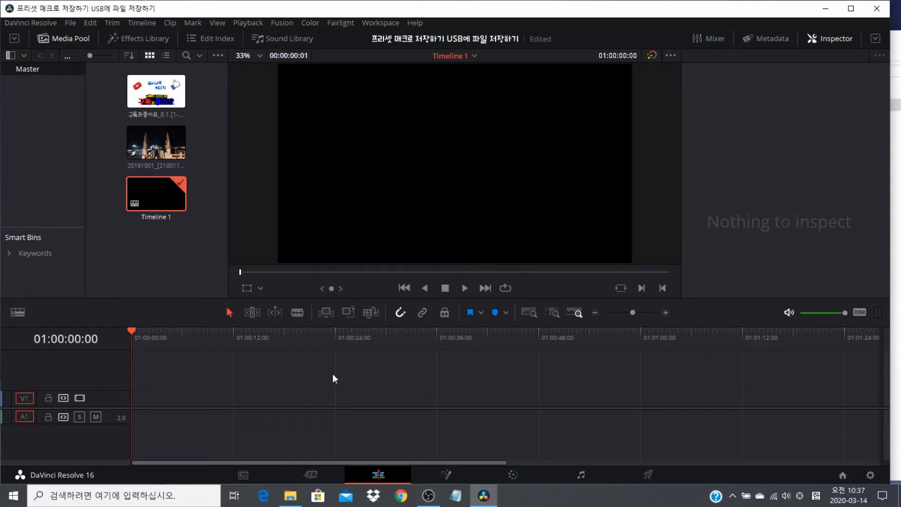
pyautogui.moveTo(156, 91); pyautogui.dragTo(184, 404)
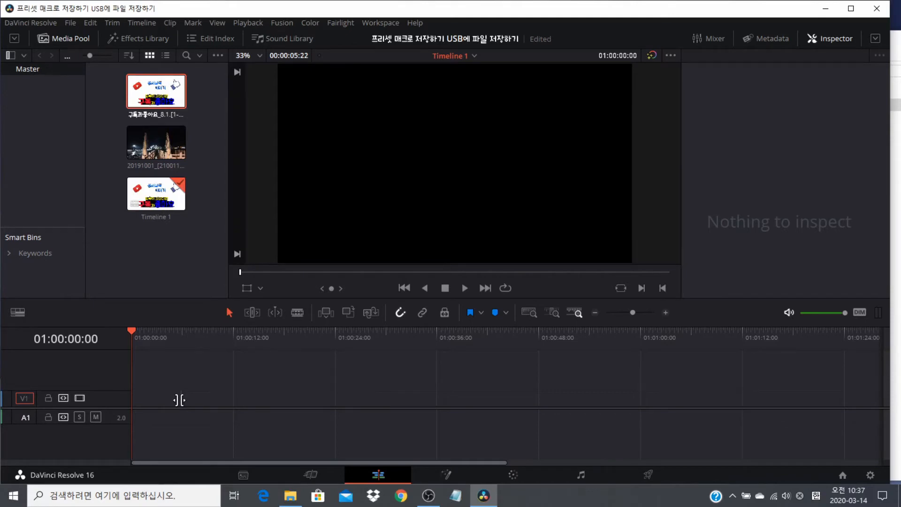
pyautogui.moveTo(181, 398); pyautogui.dragTo(128, 399)
pyautogui.click(164, 402)
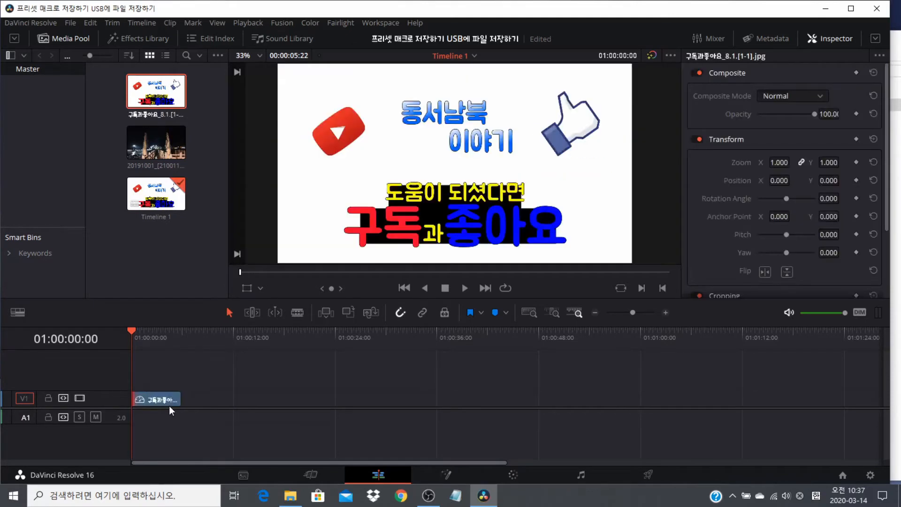
# Open the image clip in Fusion and add 쉐도우 글자.setting from the 프리셋 만든거 folder to its node graph.
pyautogui.click(442, 478)
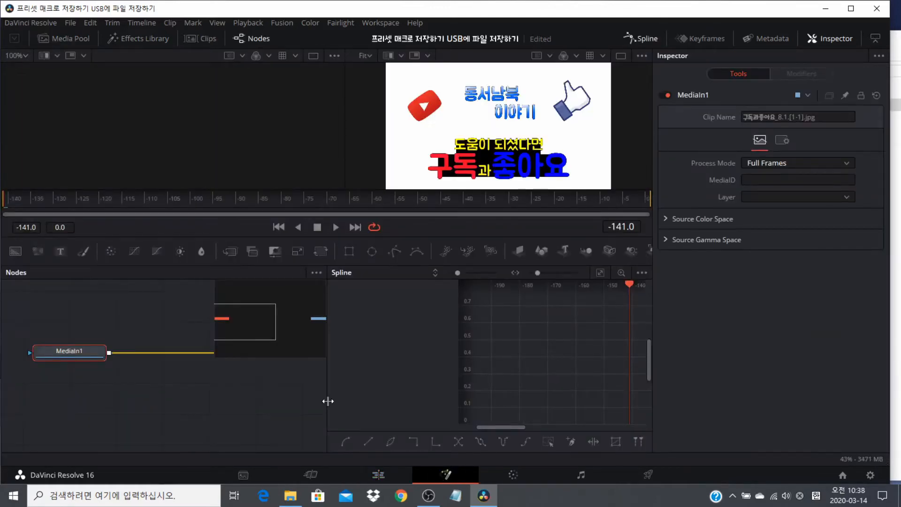
pyautogui.moveTo(328, 402); pyautogui.dragTo(664, 411)
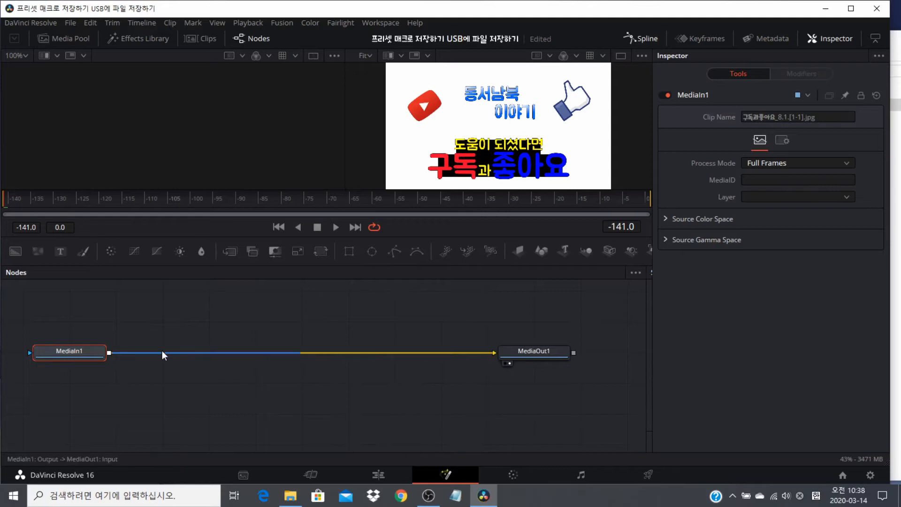
pyautogui.scroll(-1, 317, 418)
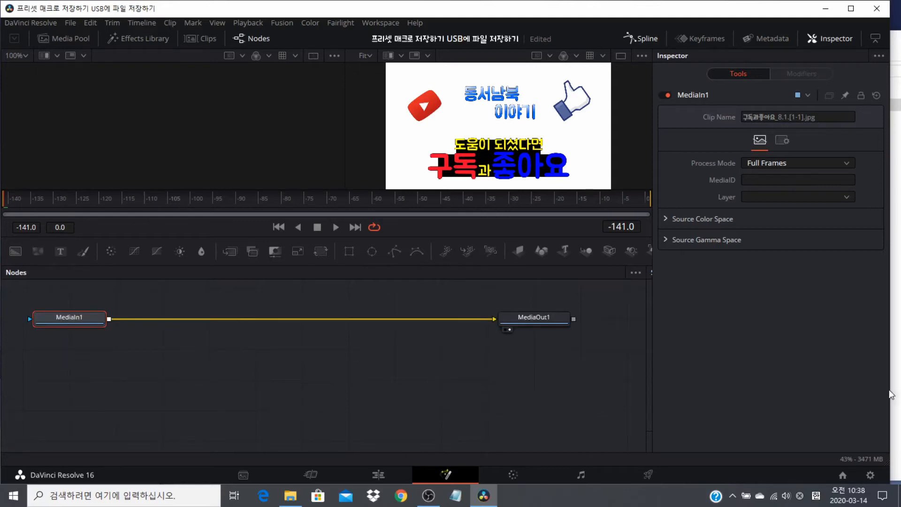
pyautogui.click(460, 379)
pyautogui.click(891, 390)
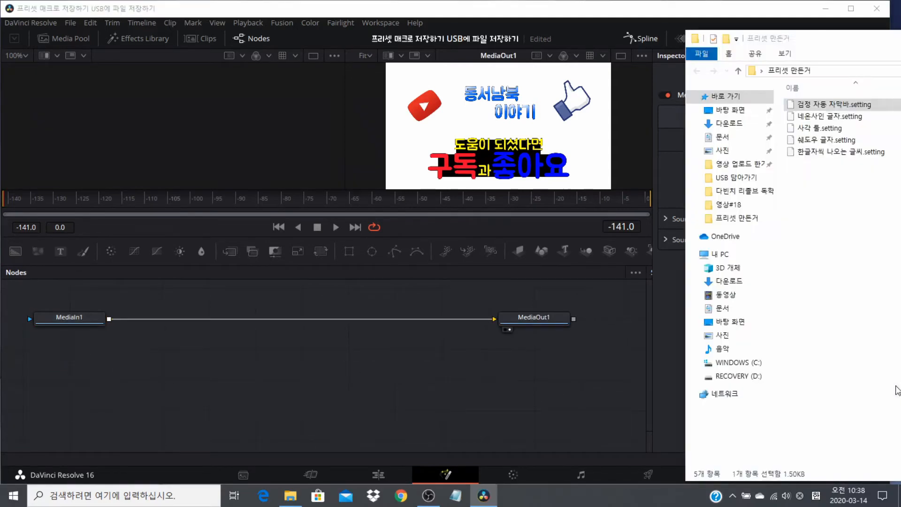
pyautogui.moveTo(822, 143); pyautogui.dragTo(307, 379)
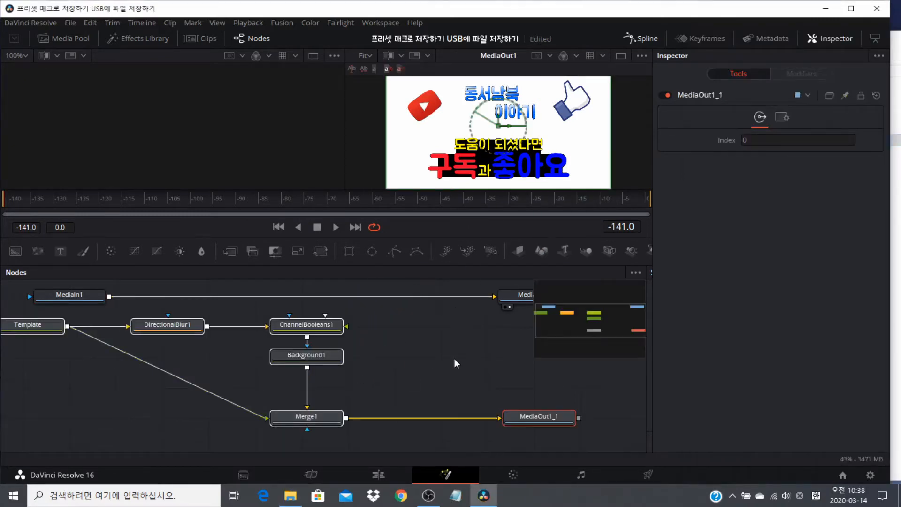
# Delete the MediaIn1 and MediaOut1 nodes and show MediaOut1_1 in the second viewer.
pyautogui.moveTo(8, 295); pyautogui.dragTo(534, 304)
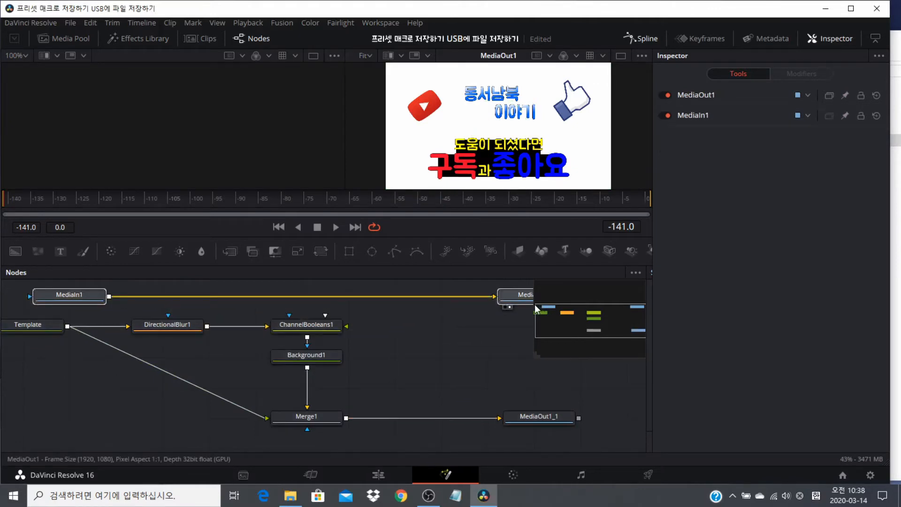
pyautogui.press('Delete')
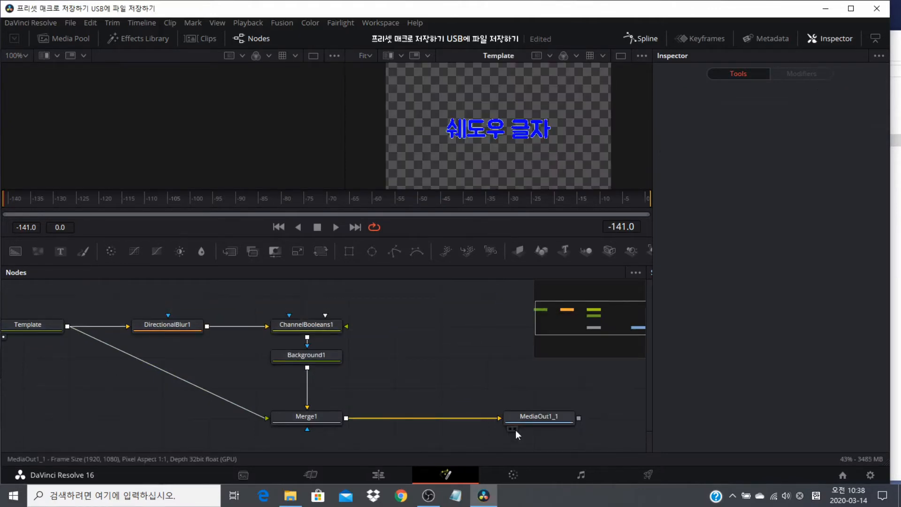
pyautogui.click(515, 429)
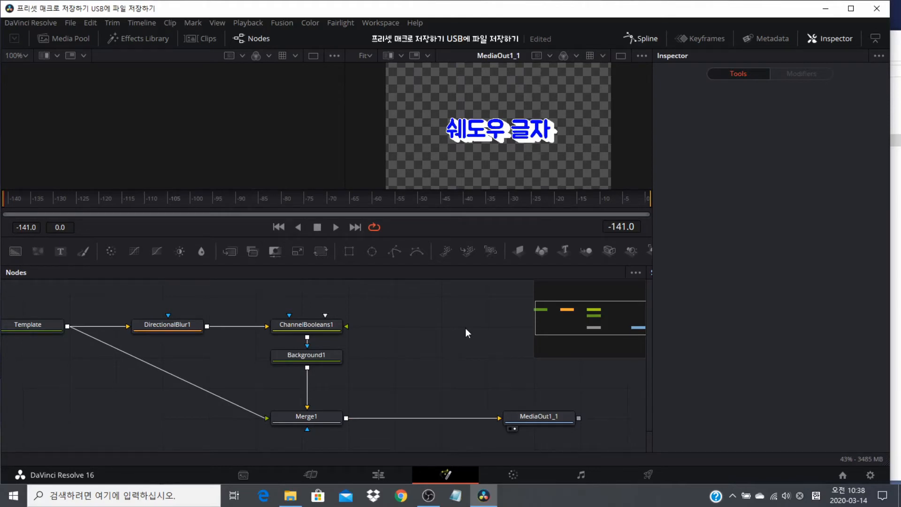
pyautogui.moveTo(628, 398); pyautogui.dragTo(673, 416)
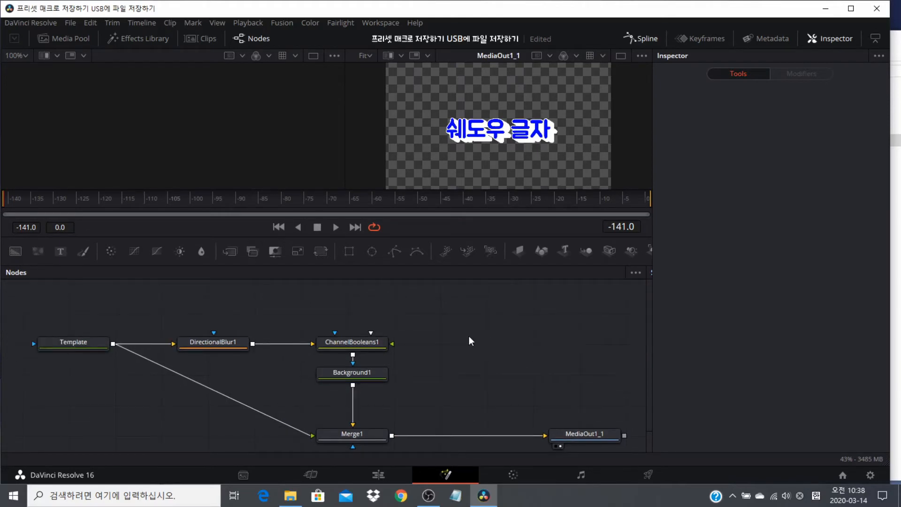
# Select all six shadow text nodes and start creating a macro from them.
pyautogui.moveTo(49, 312); pyautogui.dragTo(625, 442)
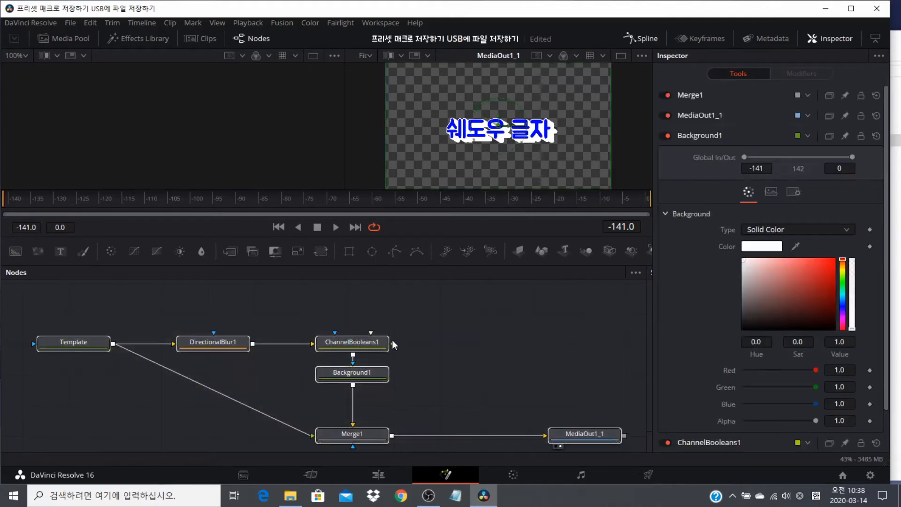
pyautogui.click(351, 341)
pyautogui.rightClick(351, 341)
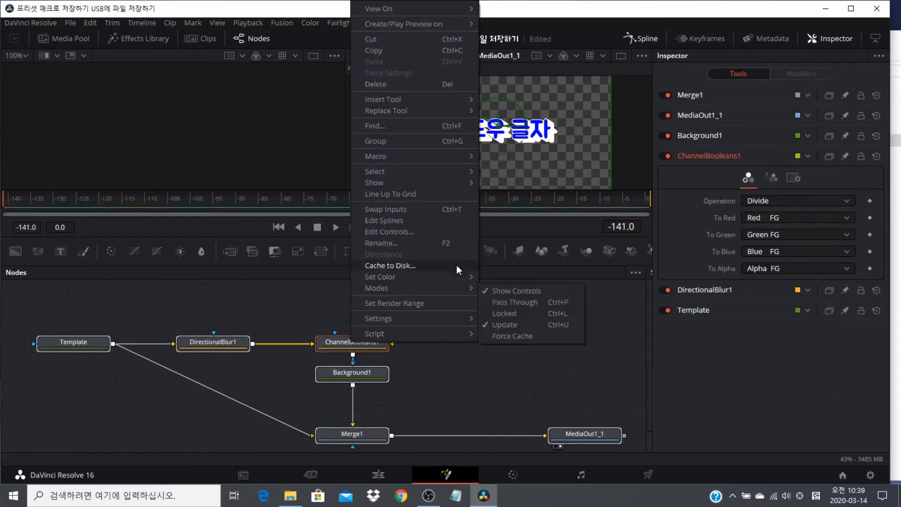
pyautogui.moveTo(444, 160)
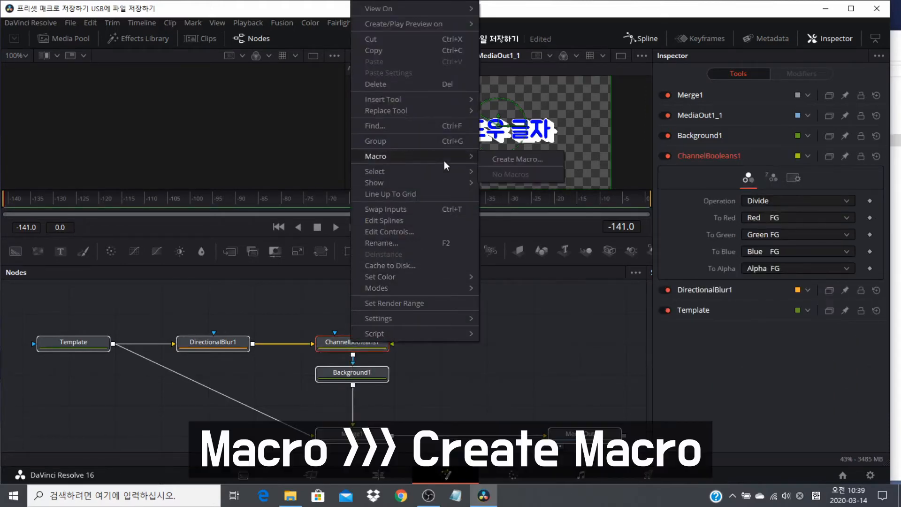
pyautogui.click(505, 159)
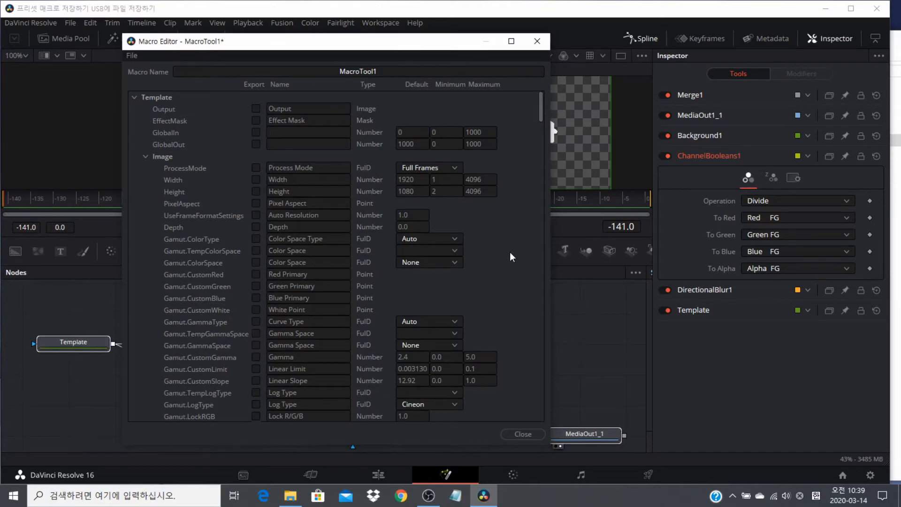
# Look through the Template node's exportable parameters in the Macro Editor, from the image settings down to the transform and shading sections.
pyautogui.scroll(-15, 510, 252)
pyautogui.scroll(-15, 510, 252)
pyautogui.scroll(-15, 509, 252)
pyautogui.scroll(-3, 510, 252)
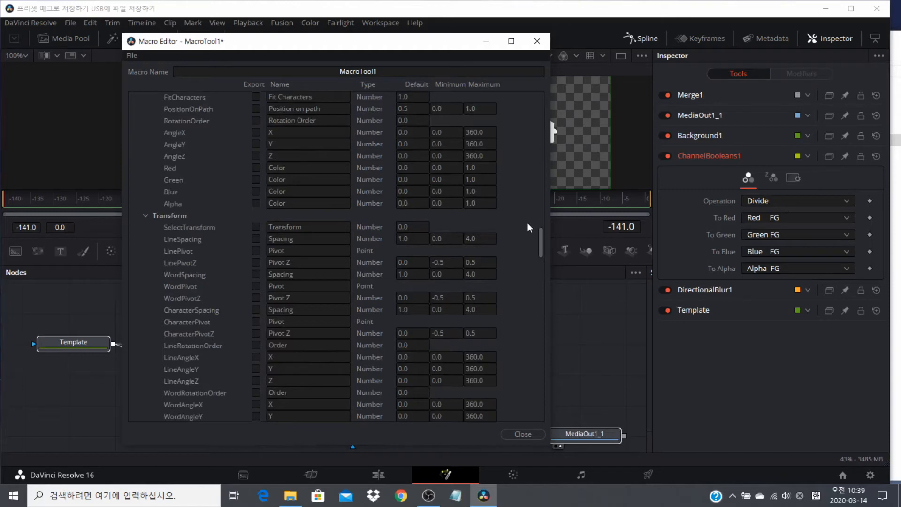
pyautogui.scroll(-10, 526, 221)
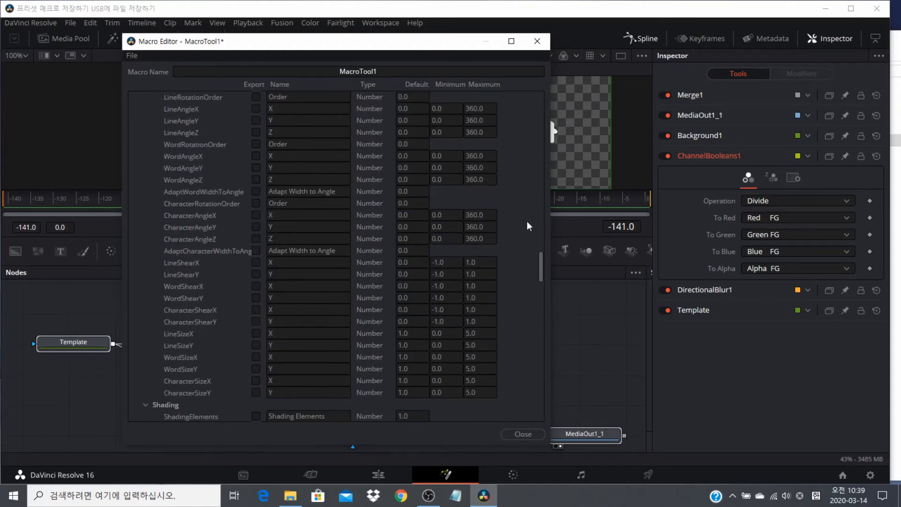
pyautogui.scroll(-3, 526, 221)
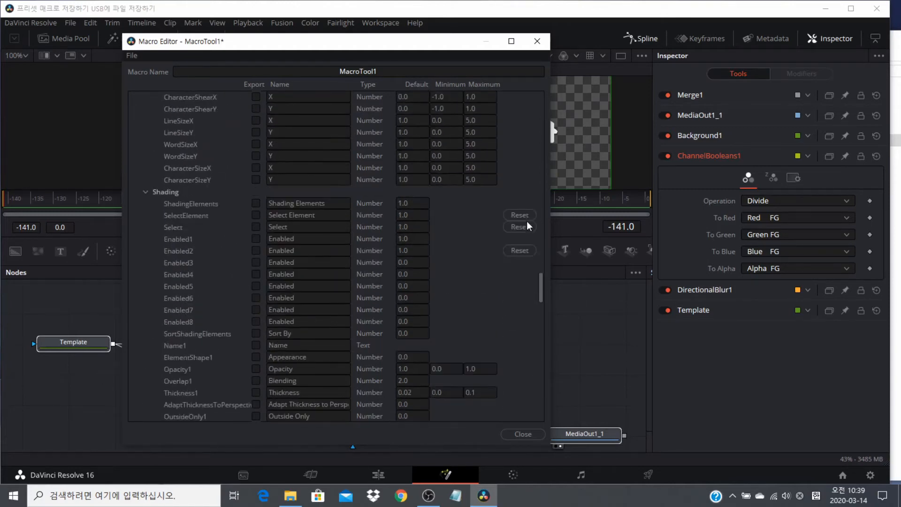
pyautogui.scroll(-3, 527, 221)
pyautogui.scroll(-2, 526, 221)
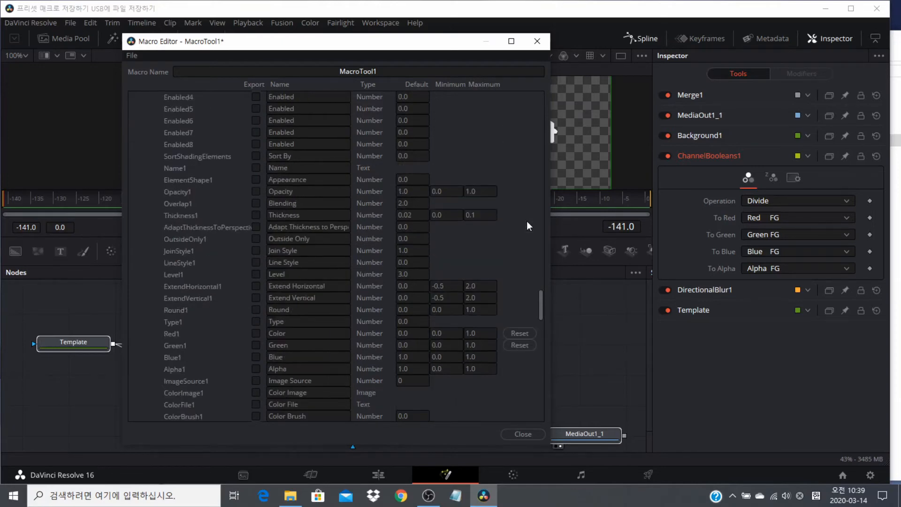
pyautogui.scroll(-3, 527, 221)
pyautogui.scroll(-3, 527, 221)
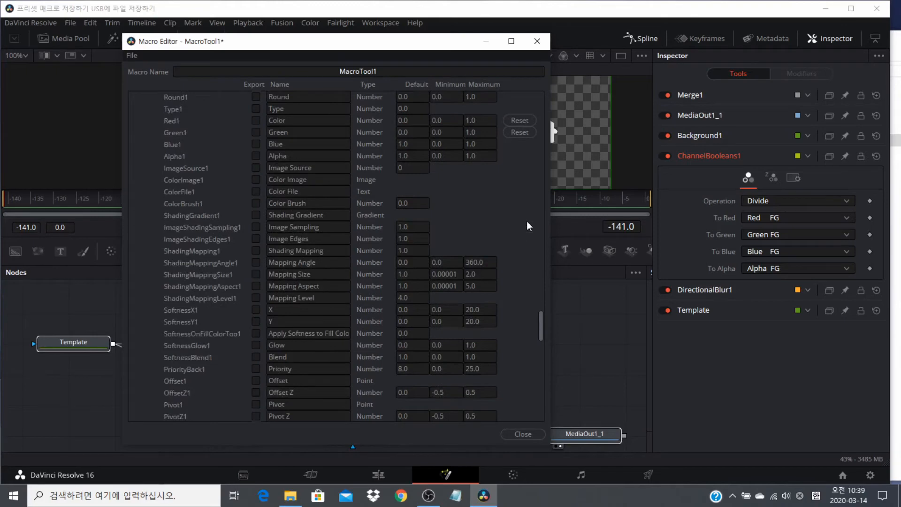
pyautogui.scroll(9, 526, 221)
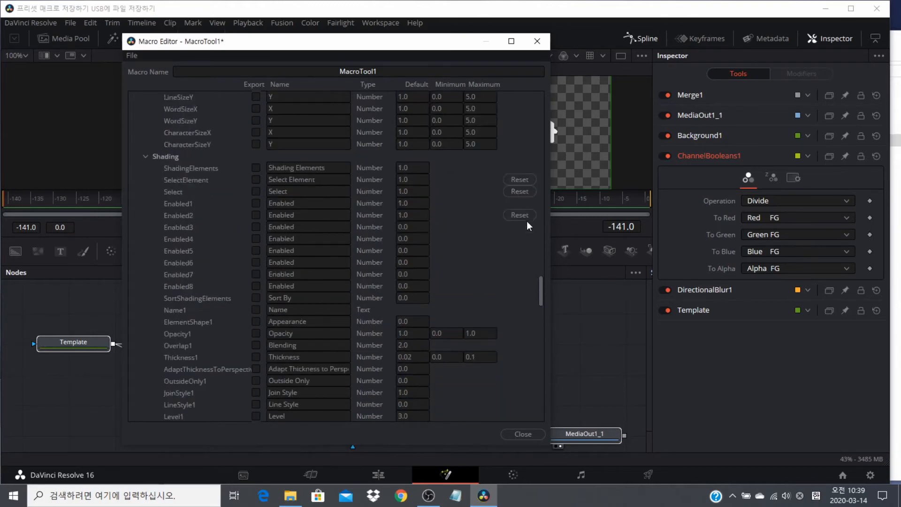
pyautogui.scroll(4, 527, 221)
# Name the macro 쉐도우 and close the Macro Editor.
pyautogui.click(439, 72)
pyautogui.press('BackSpace')
pyautogui.press('BackSpace')
pyautogui.press('BackSpace')
pyautogui.press('BackSpace')
pyautogui.press('BackSpace')
pyautogui.press('BackSpace')
pyautogui.press('BackSpace')
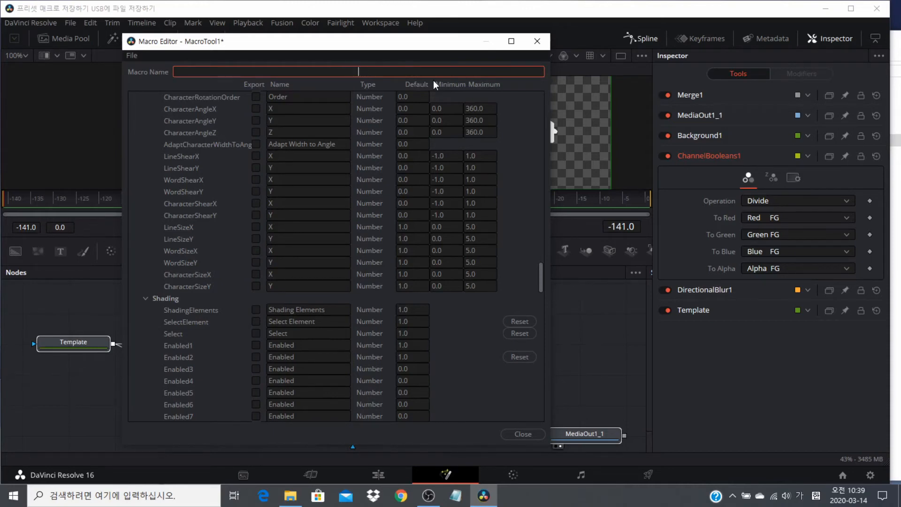
pyautogui.write('쉐도우')
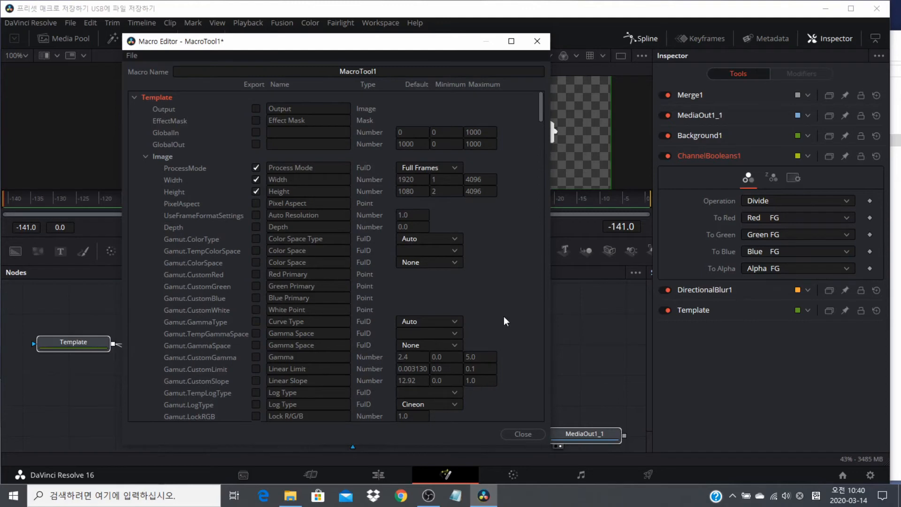
pyautogui.click(519, 435)
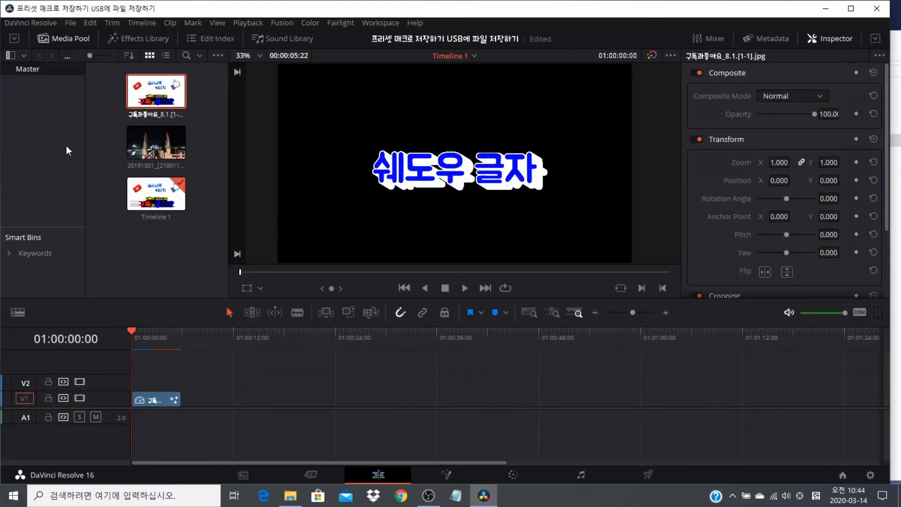
# Export the current project, saving its modifications before the export.
pyautogui.click(70, 23)
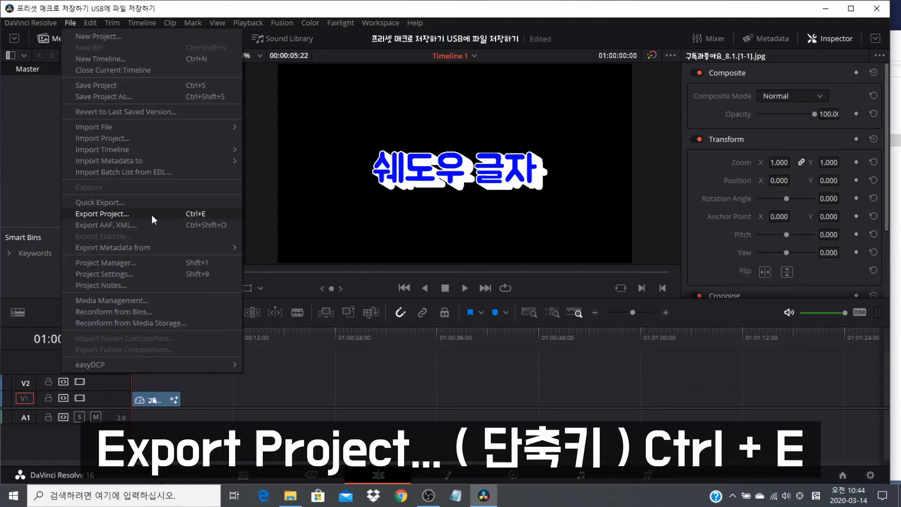
pyautogui.click(152, 215)
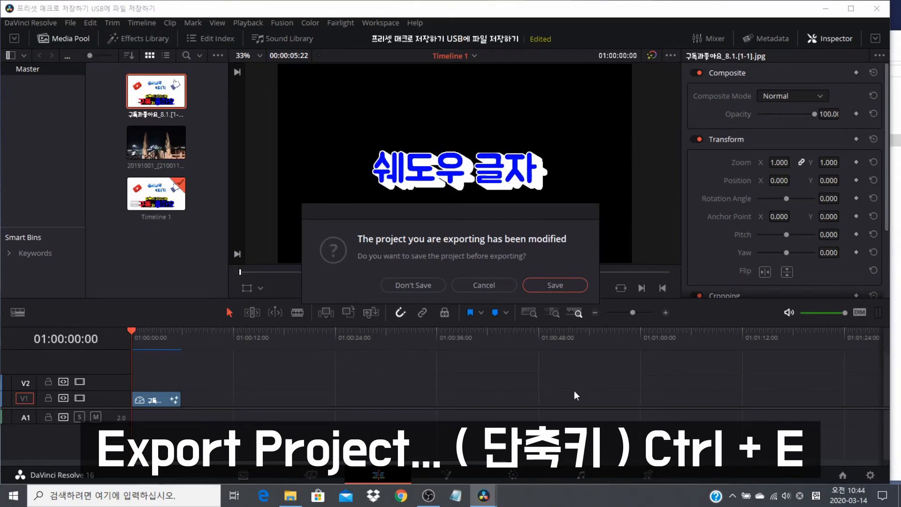
pyautogui.click(569, 284)
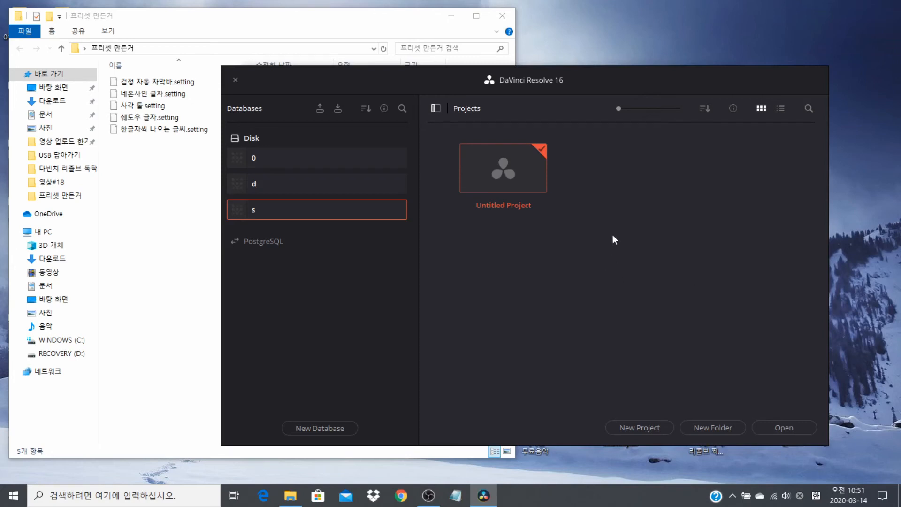
# Import the project file 프리셋 매크로 저장하기 USB에 파일 저장하기.drp from the USB 담아가기 folder into the Project Manager.
pyautogui.rightClick(641, 219)
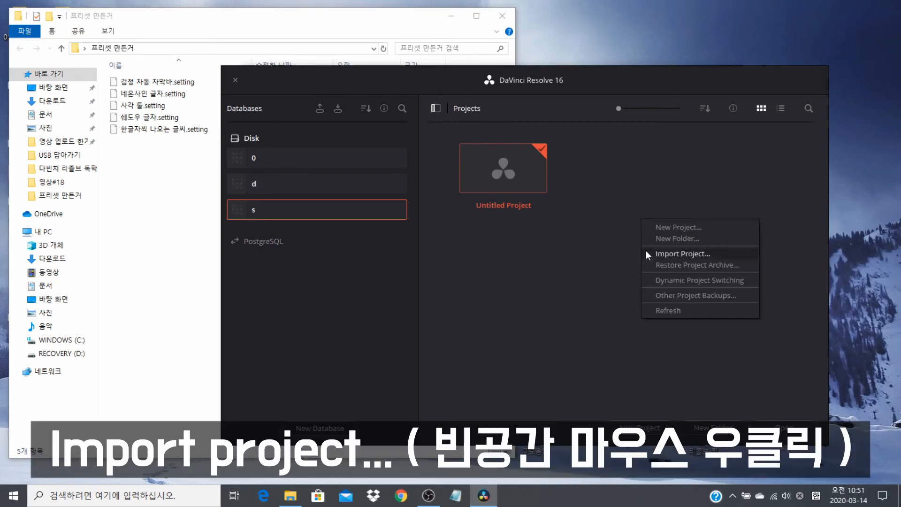
pyautogui.click(681, 254)
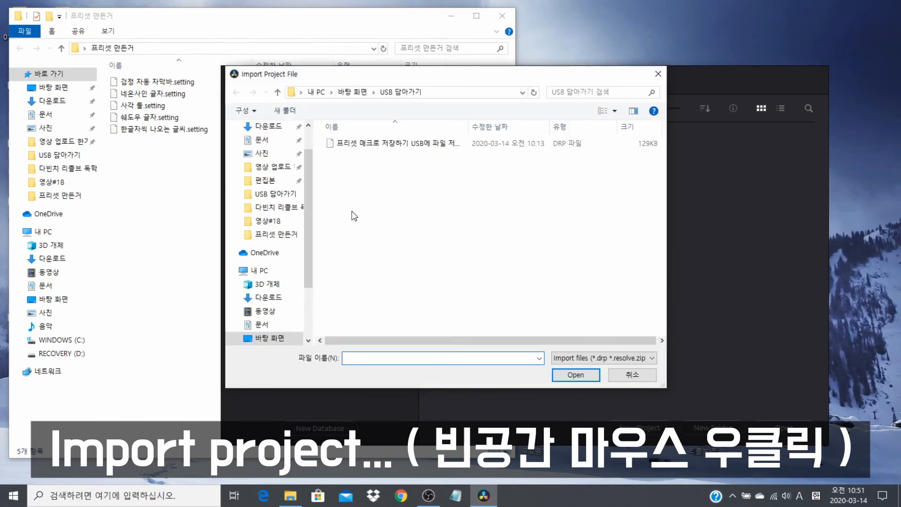
pyautogui.click(394, 144)
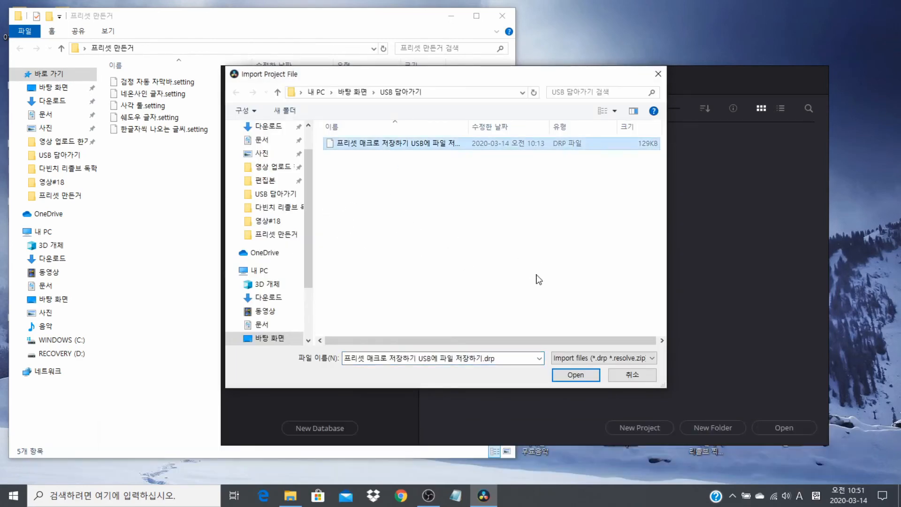
pyautogui.click(568, 374)
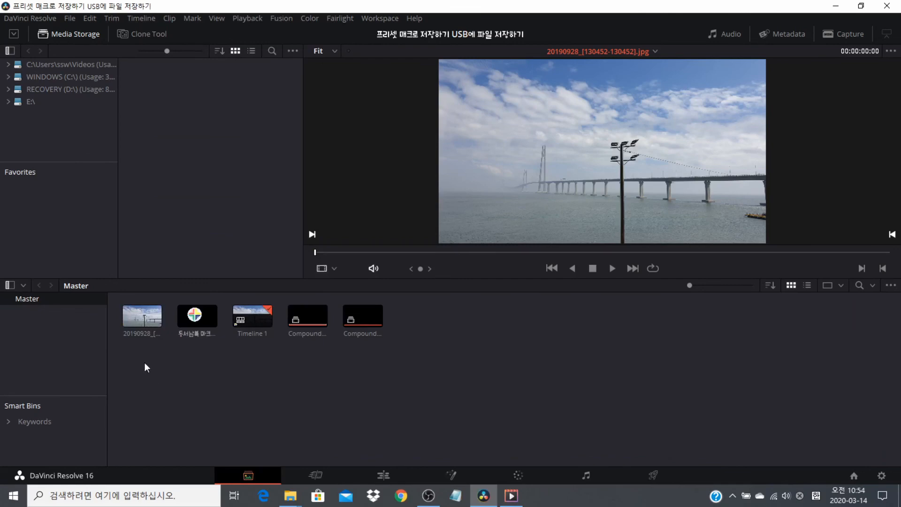
pyautogui.click(126, 328)
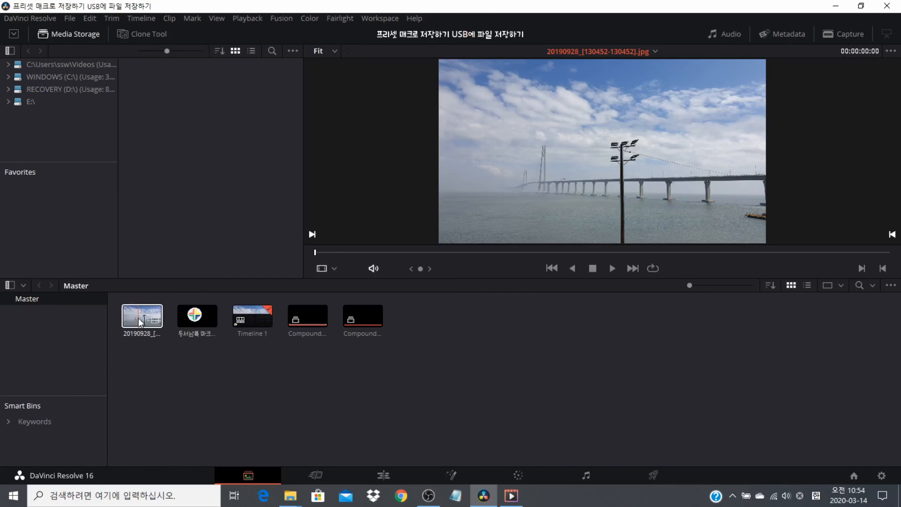
pyautogui.rightClick(140, 323)
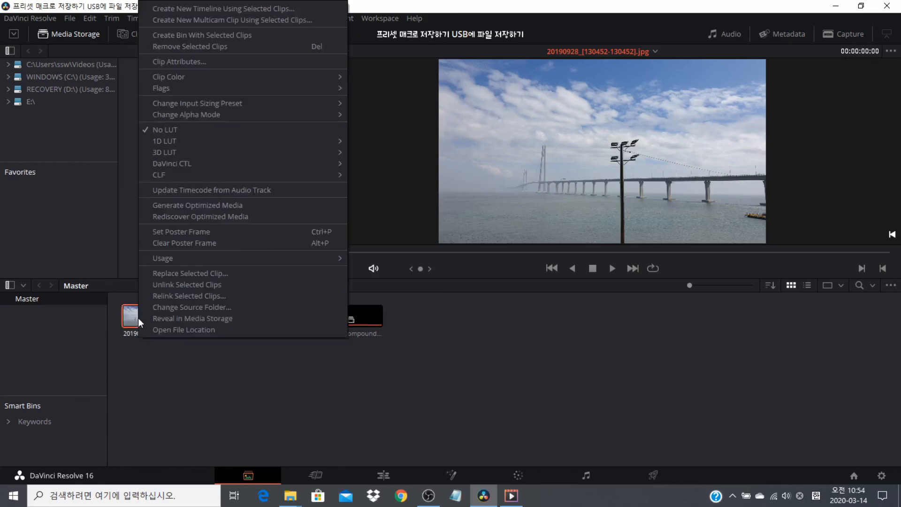
pyautogui.click(255, 296)
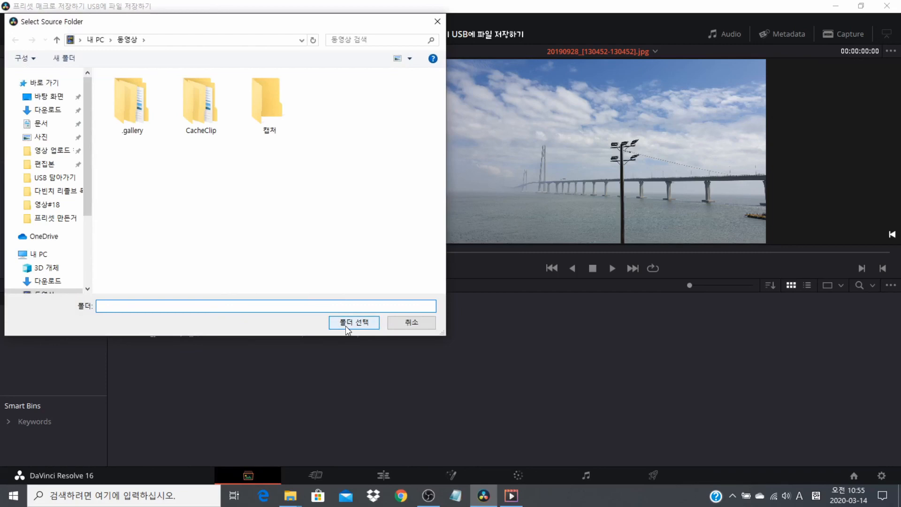
pyautogui.click(422, 324)
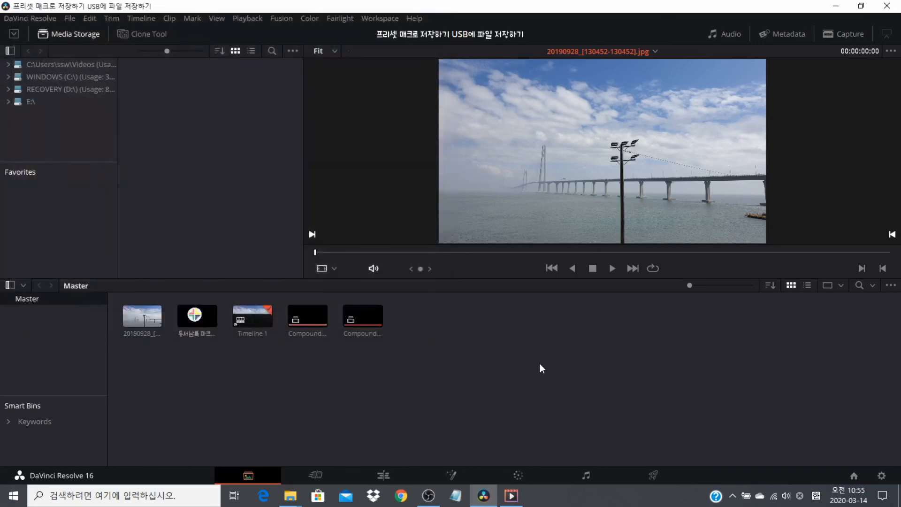